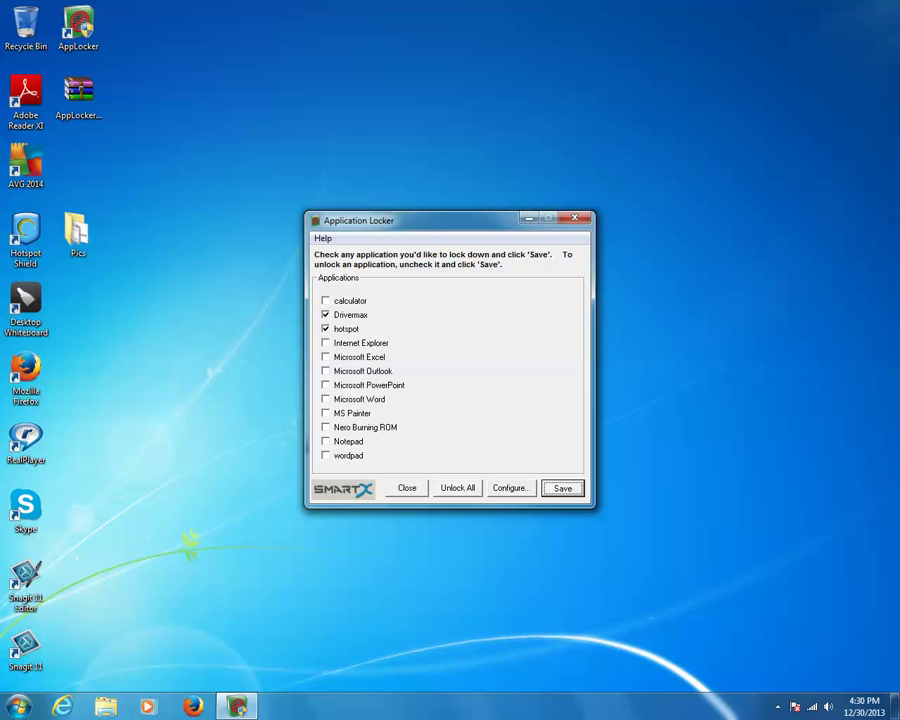
- Lock Notepad in the application list, save the change, and close the locker
{"action": "left_click", "coordinate": [326, 441]}
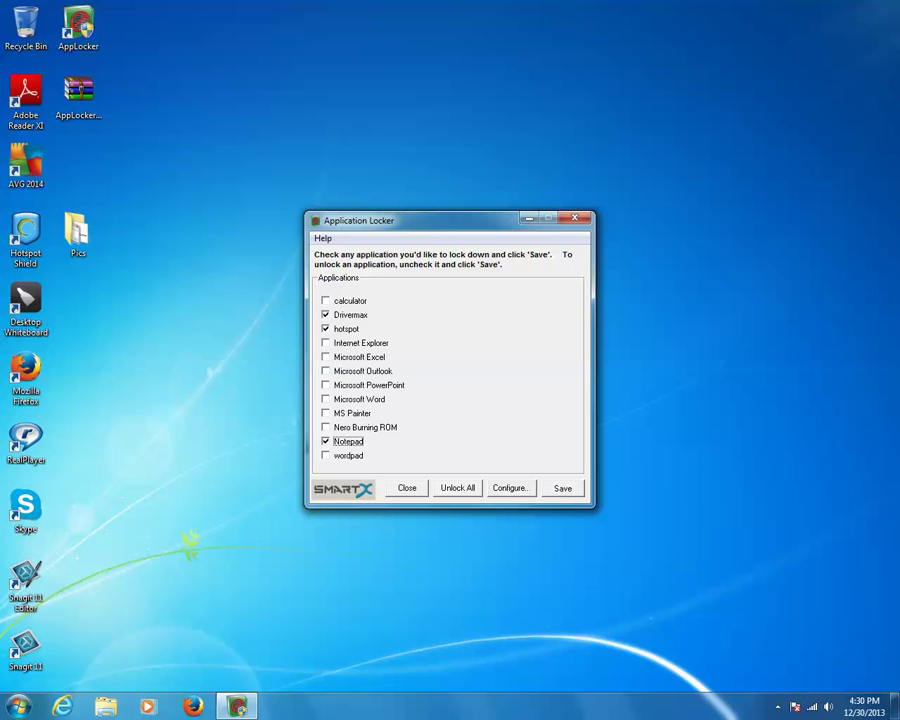
{"action": "left_click", "coordinate": [563, 488]}
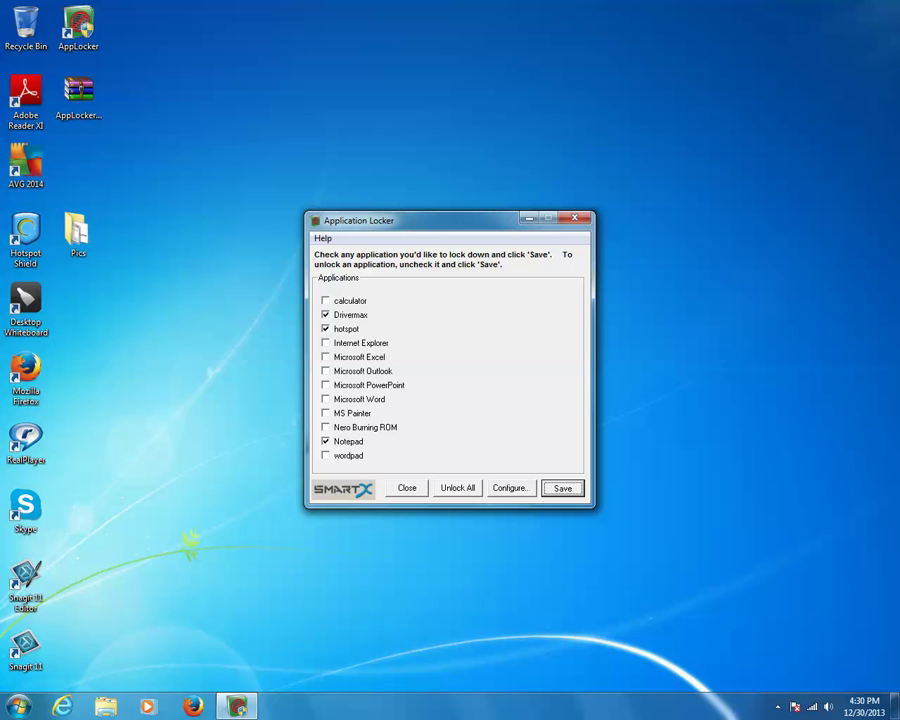
{"action": "left_click", "coordinate": [407, 488]}
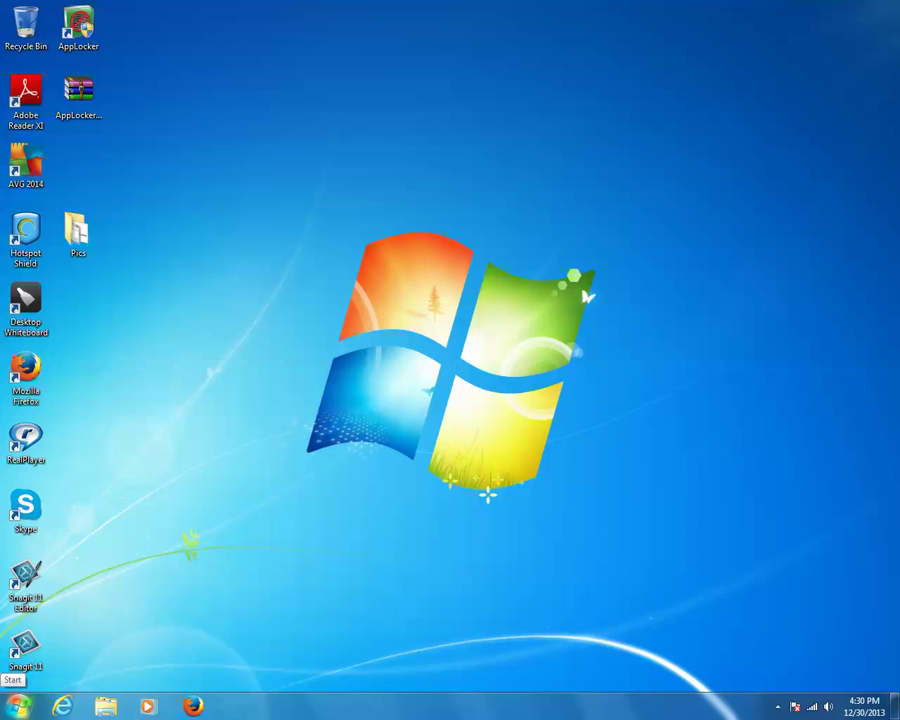
- Try to launch Notepad from the Accessories programs to test its lock, and dismiss the resulting dialog
{"action": "left_click", "coordinate": [18, 706]}
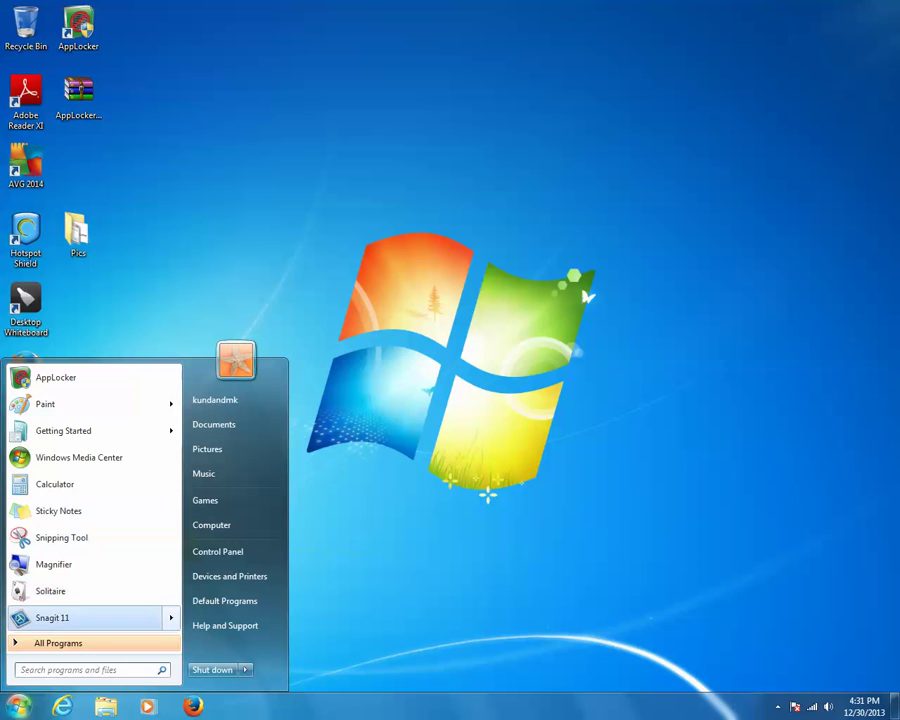
{"action": "left_click", "coordinate": [45, 643]}
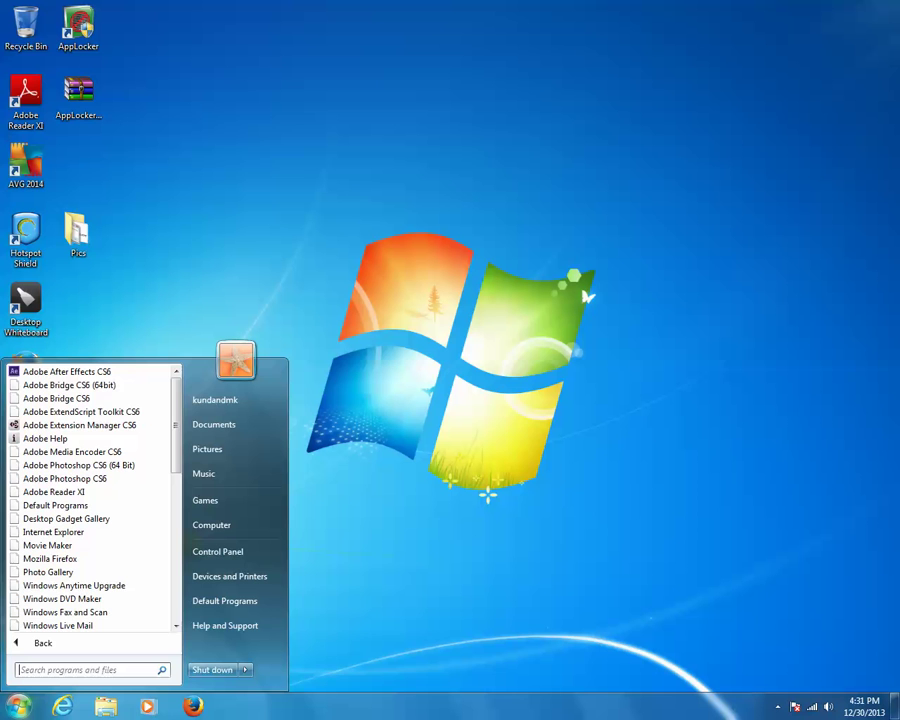
{"action": "scroll", "coordinate": [60, 412], "scroll_direction": "down", "scroll_amount": 7}
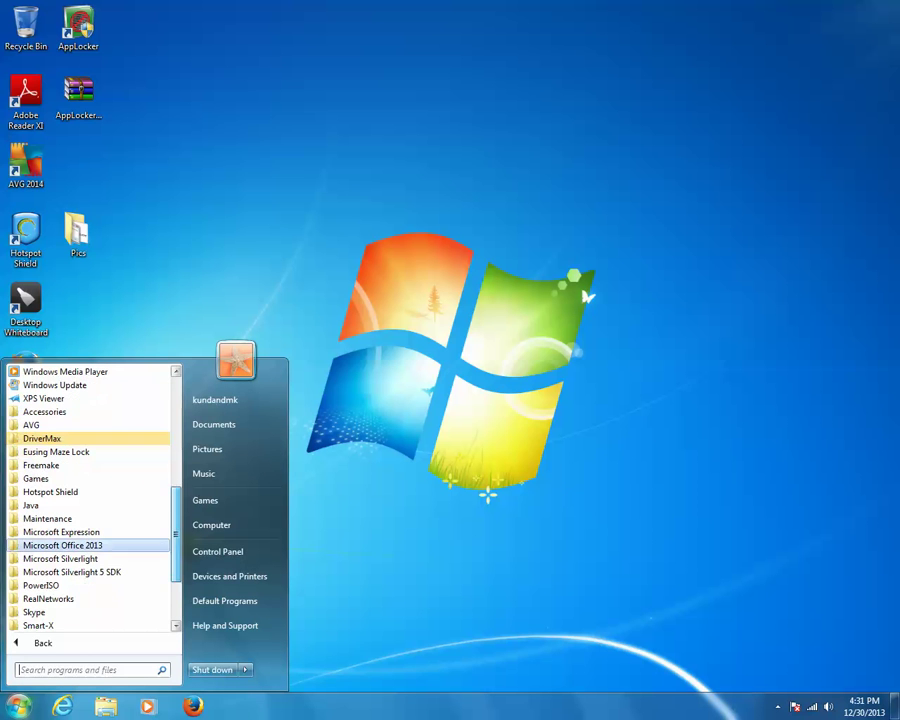
{"action": "left_click", "coordinate": [44, 411]}
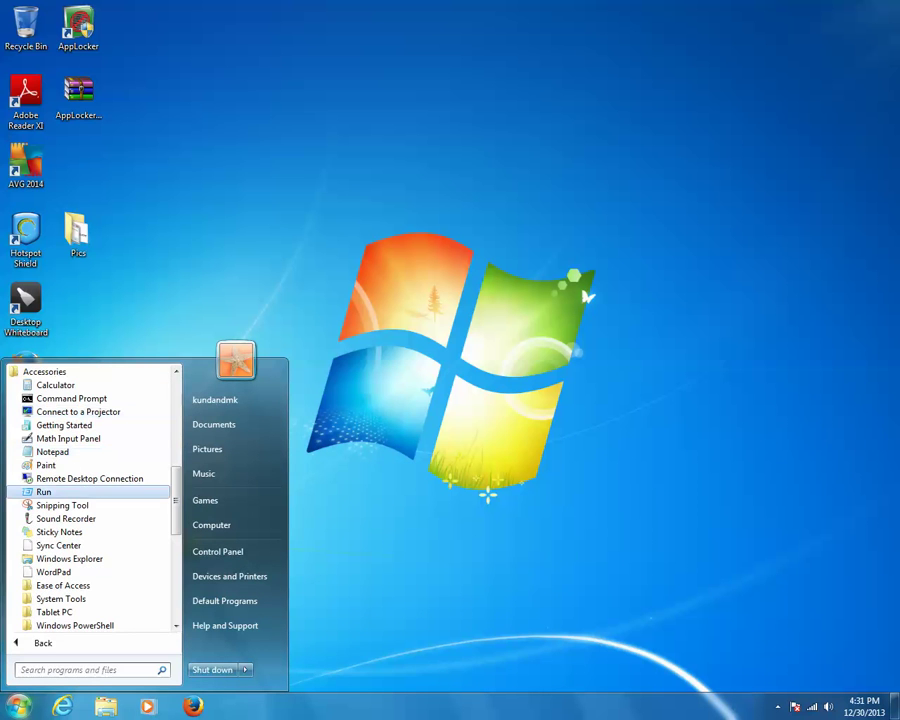
{"action": "scroll", "coordinate": [90, 500], "scroll_direction": "down", "scroll_amount": 1}
{"action": "left_click", "coordinate": [55, 438]}
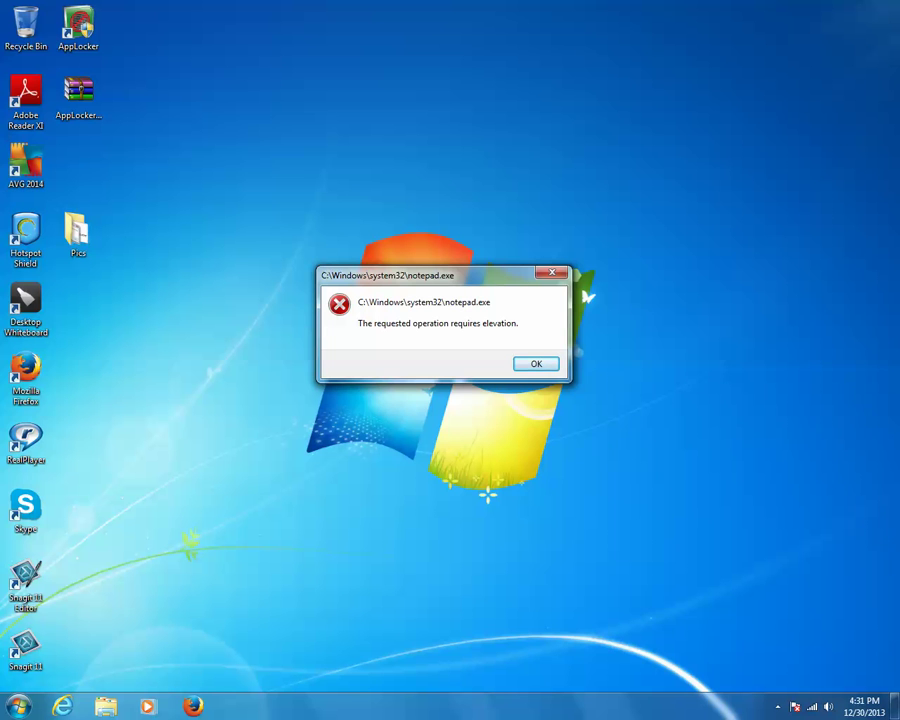
{"action": "key", "text": "Return"}
- Reopen AppLocker and unmark Notepad in the list of locked applications
{"action": "double_click", "coordinate": [78, 27]}
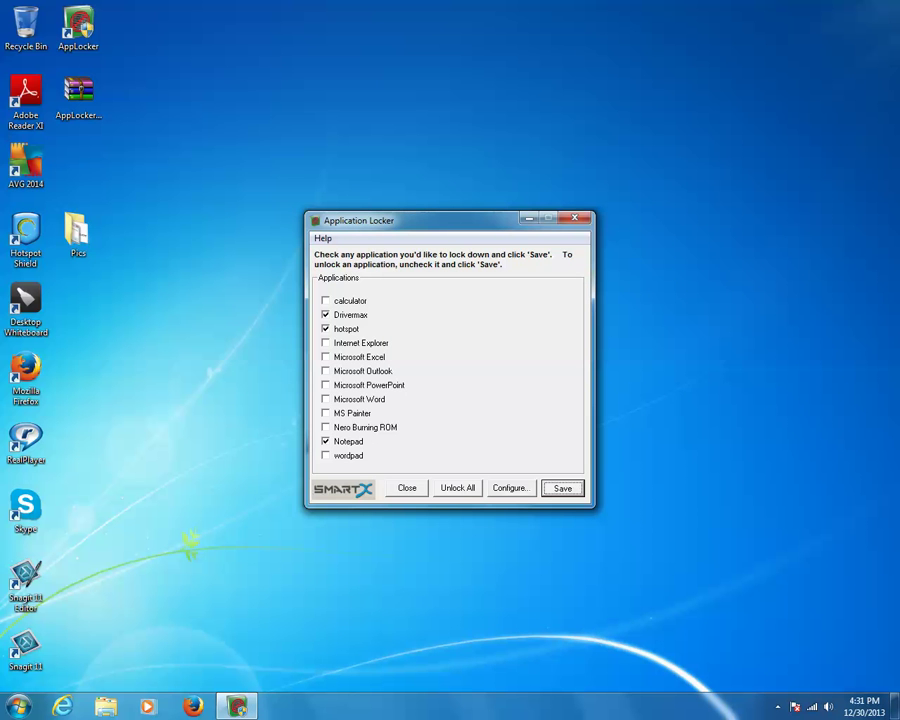
{"action": "left_click", "coordinate": [326, 441]}
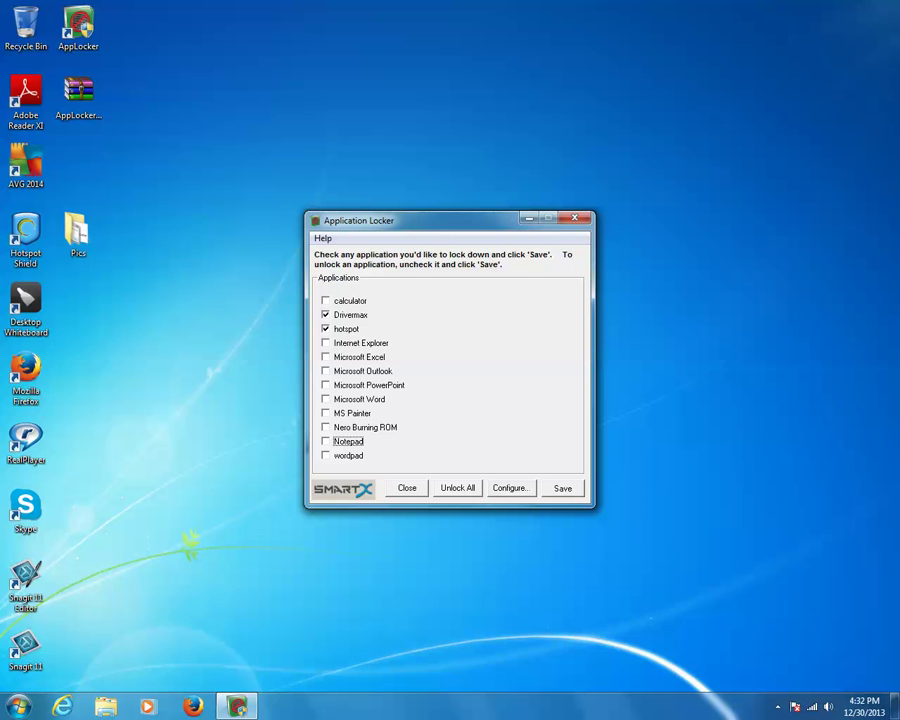
- Open the locker's configuration and enter Skype as the caption of a new application
{"action": "left_click", "coordinate": [511, 488]}
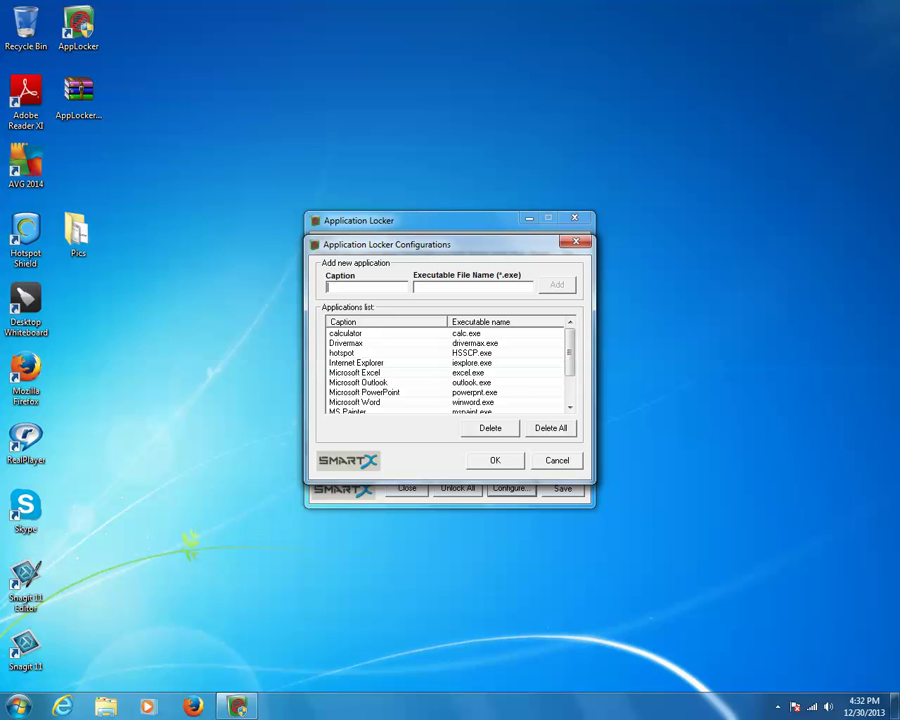
{"action": "left_click", "coordinate": [430, 287]}
{"action": "left_click", "coordinate": [362, 287]}
{"action": "type", "text": "Skype"}
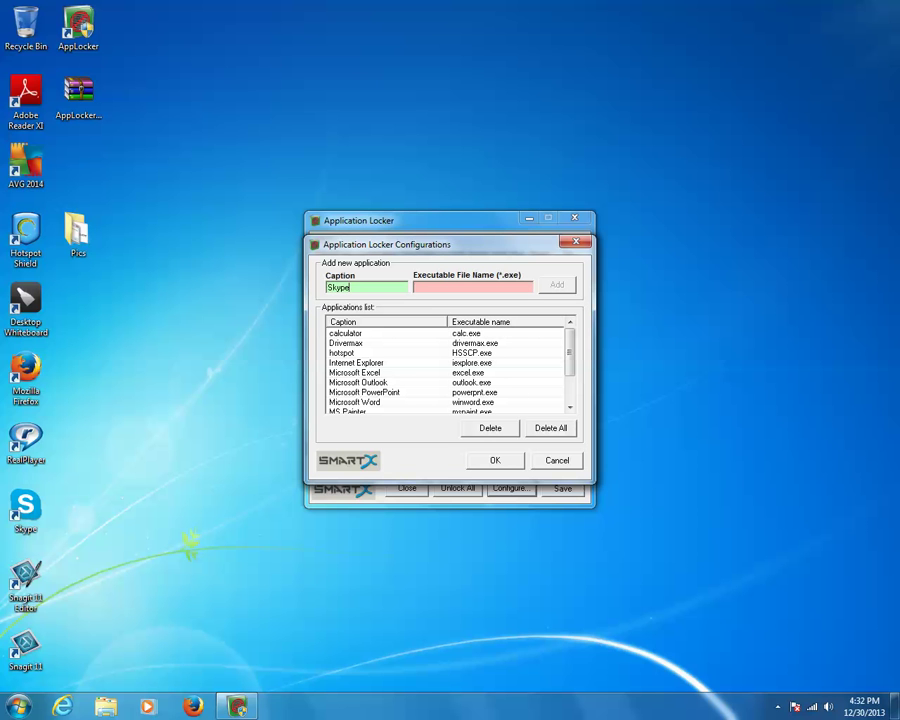
- Copy the Skype folder name from the desktop shortcut's start path and complete the new entry's executable name as Skype.exe
{"action": "left_click", "coordinate": [460, 287]}
{"action": "right_click", "coordinate": [26, 508]}
{"action": "right_click", "coordinate": [27, 505]}
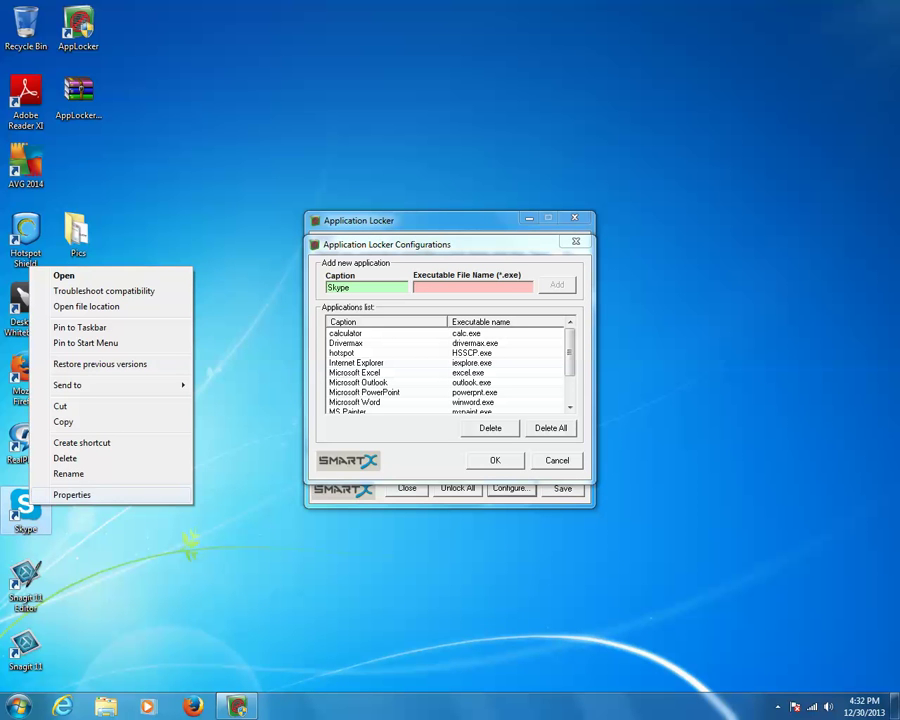
{"action": "left_click", "coordinate": [72, 494]}
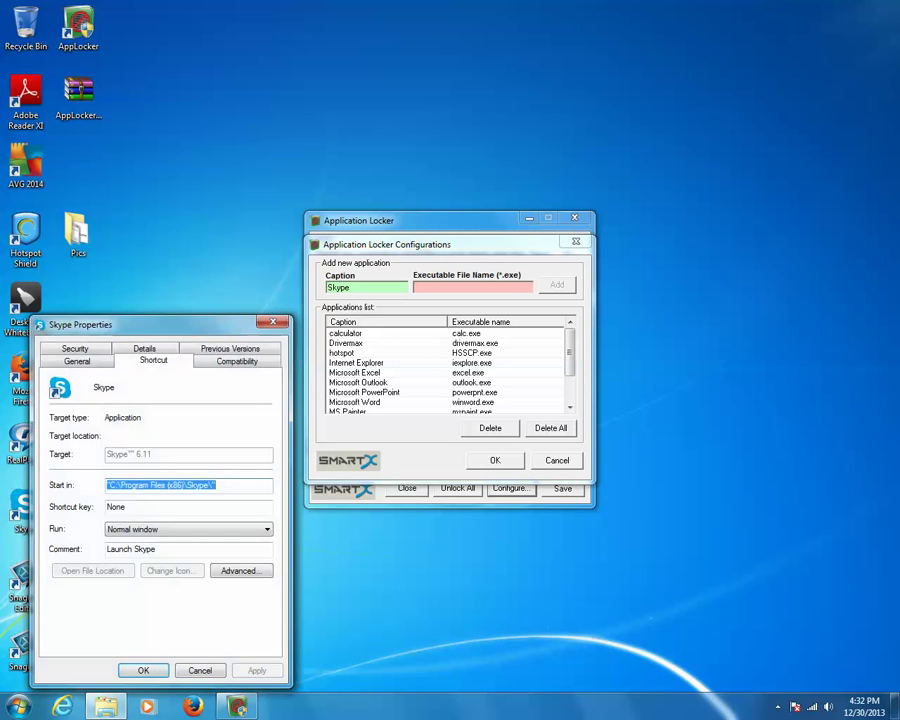
{"action": "left_click", "coordinate": [128, 485]}
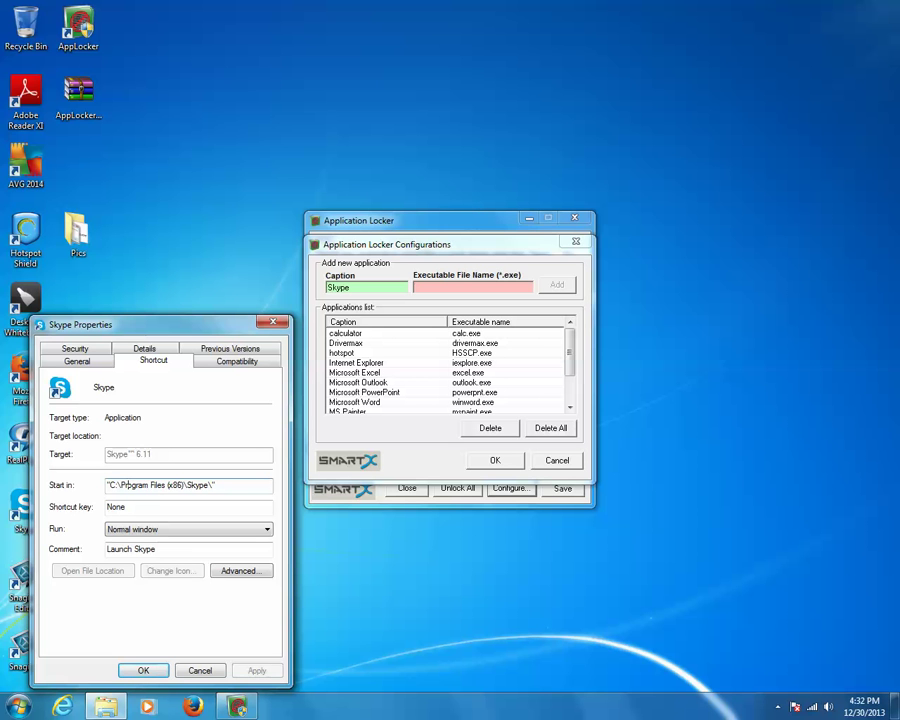
{"action": "left_click_drag", "start_coordinate": [213, 485], "coordinate": [186, 485]}
{"action": "right_click", "coordinate": [190, 485]}
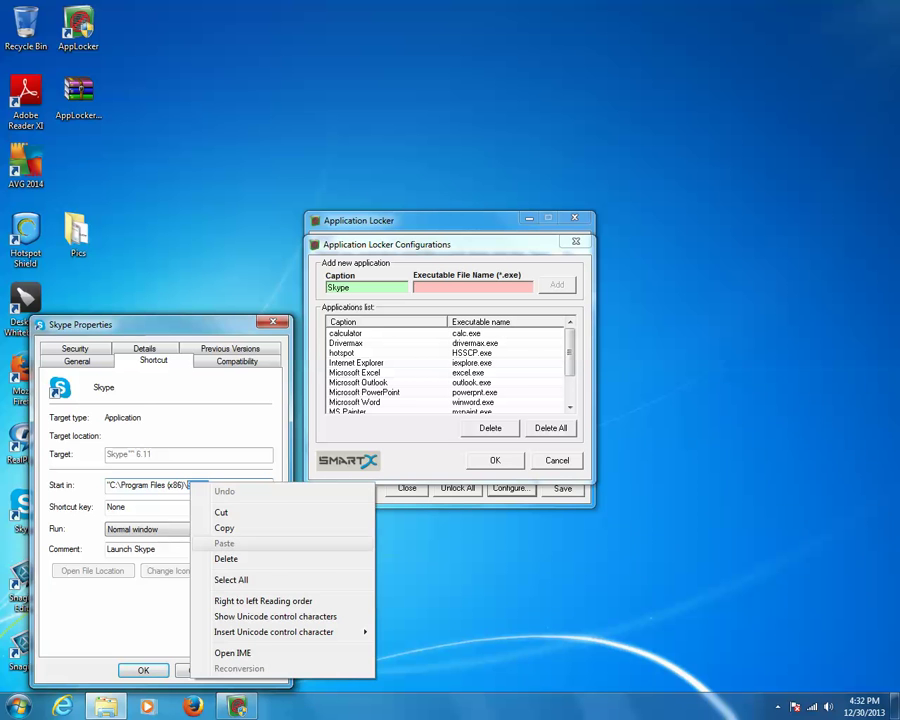
{"action": "left_click", "coordinate": [219, 527]}
{"action": "left_click", "coordinate": [143, 671]}
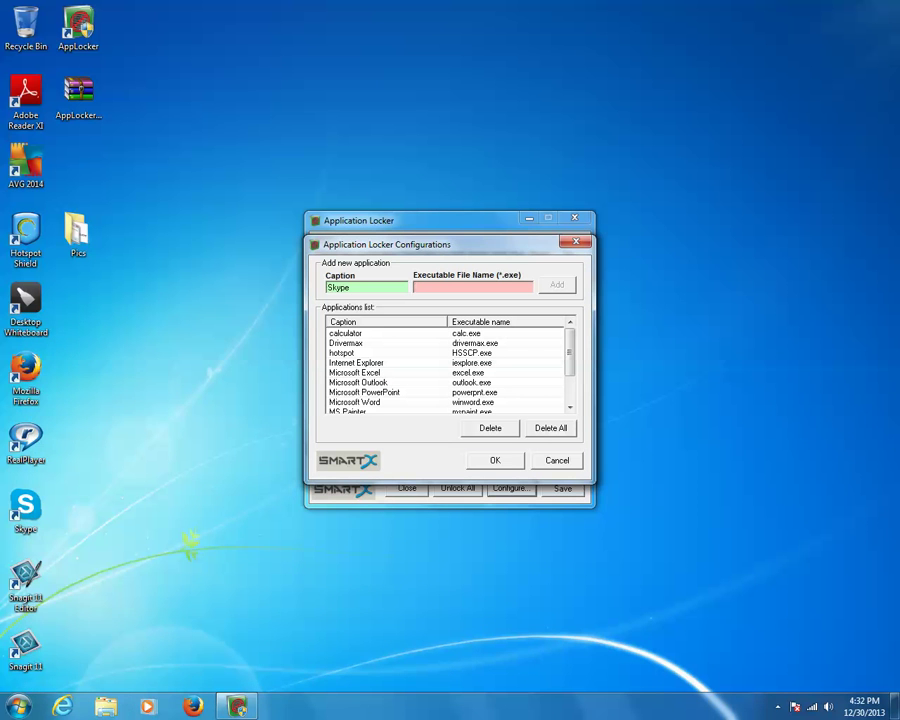
{"action": "key", "text": "ctrl+v"}
{"action": "type", "text": ".exe"}
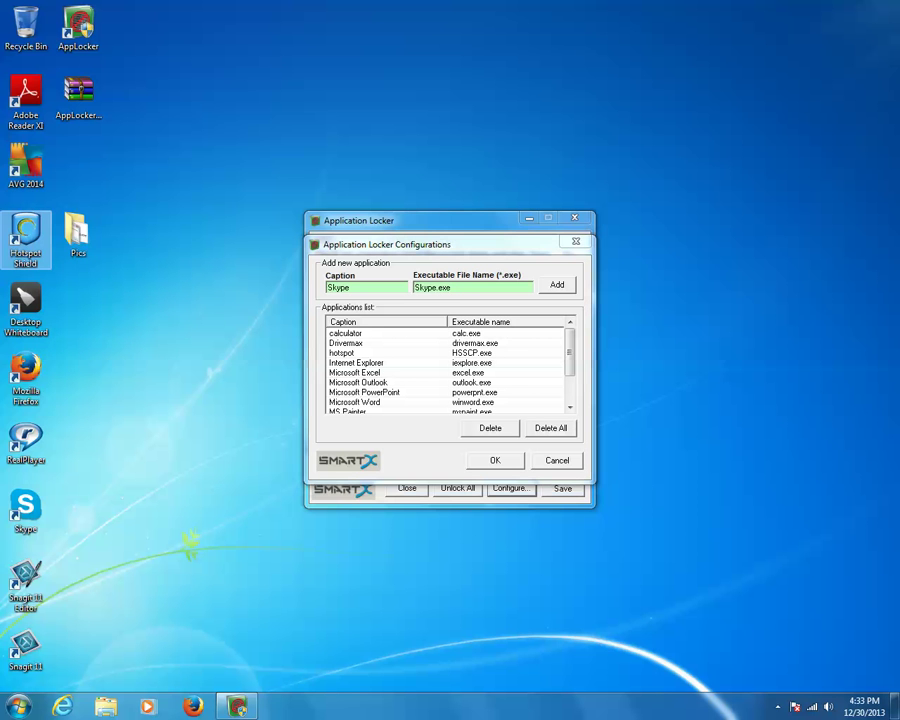
- Examine the target paths of the Hotspot Shield and Adobe Reader XI desktop shortcuts for their executable names
{"action": "right_click", "coordinate": [21, 235]}
{"action": "left_click", "coordinate": [63, 591]}
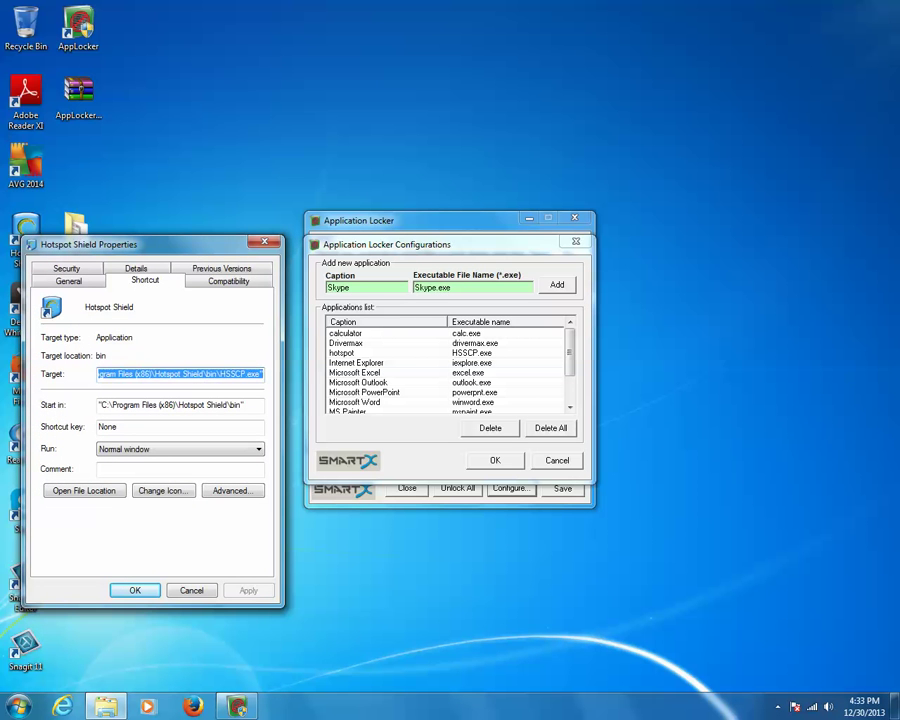
{"action": "left_click", "coordinate": [201, 374]}
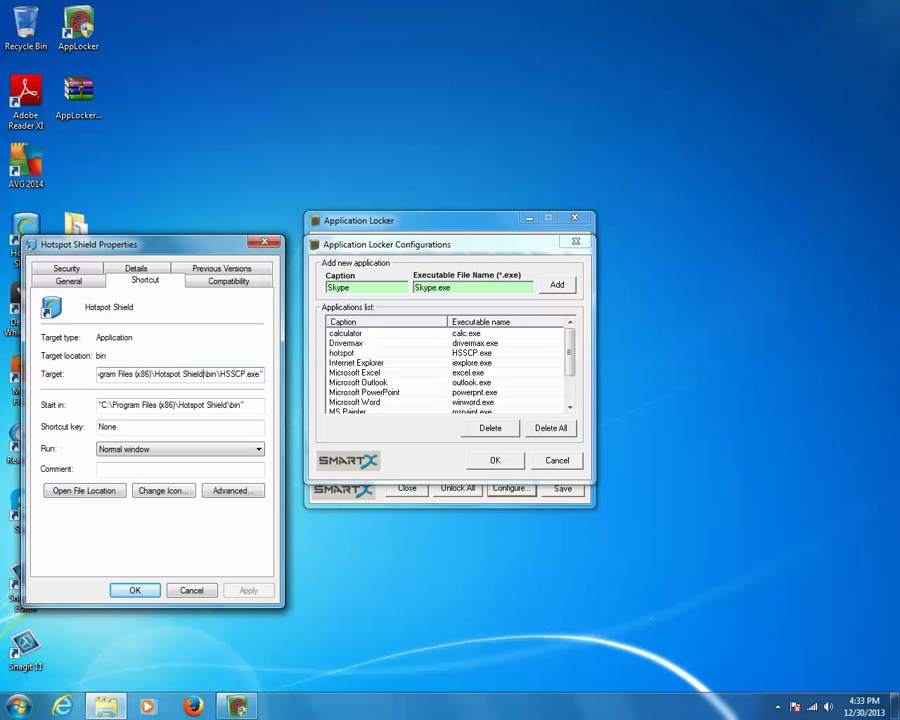
{"action": "key", "text": "Escape"}
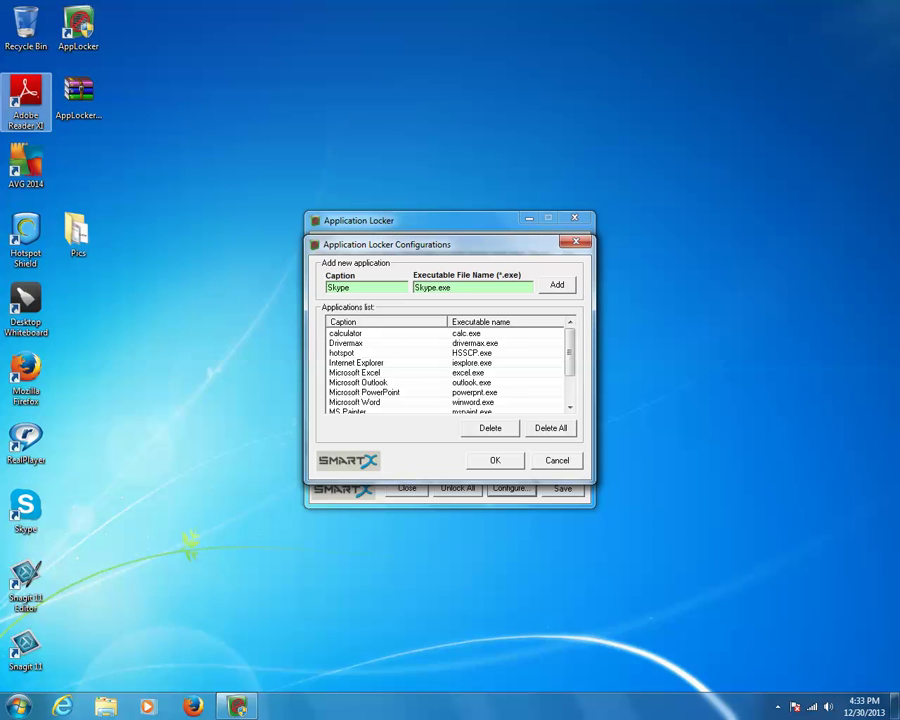
{"action": "right_click", "coordinate": [35, 100]}
{"action": "left_click", "coordinate": [67, 457]}
{"action": "left_click", "coordinate": [145, 240]}
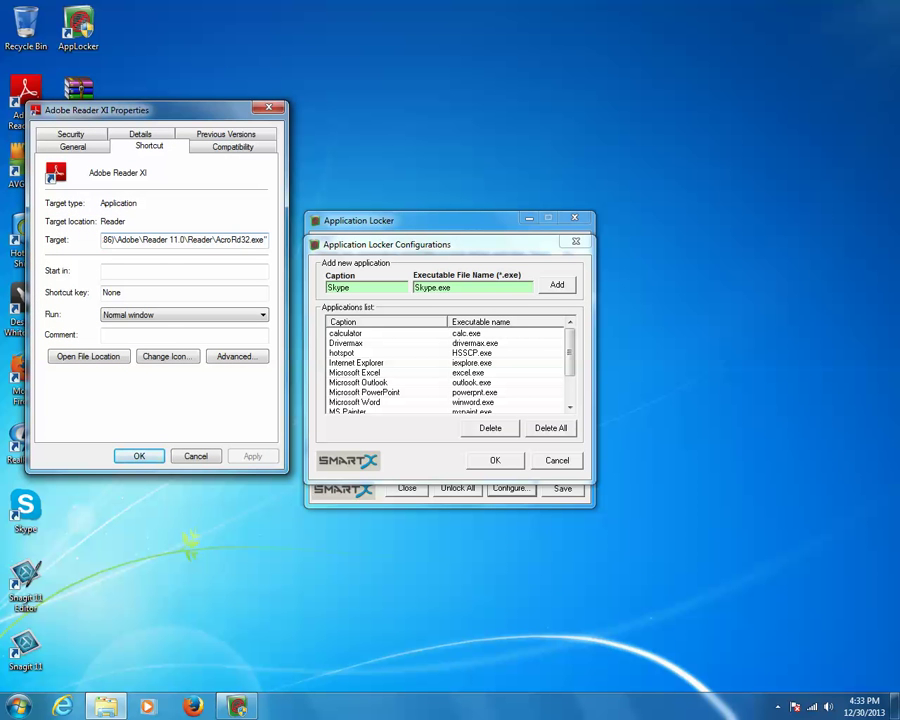
{"action": "left_click", "coordinate": [268, 107]}
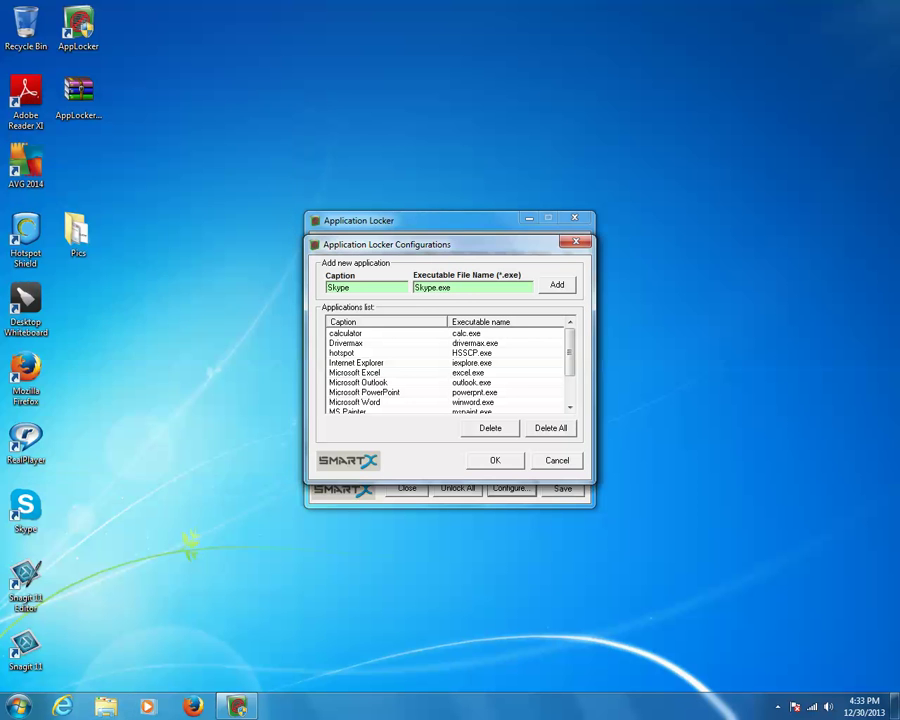
- Review the start path in the Skype shortcut's properties and close the properties
{"action": "right_click", "coordinate": [30, 510]}
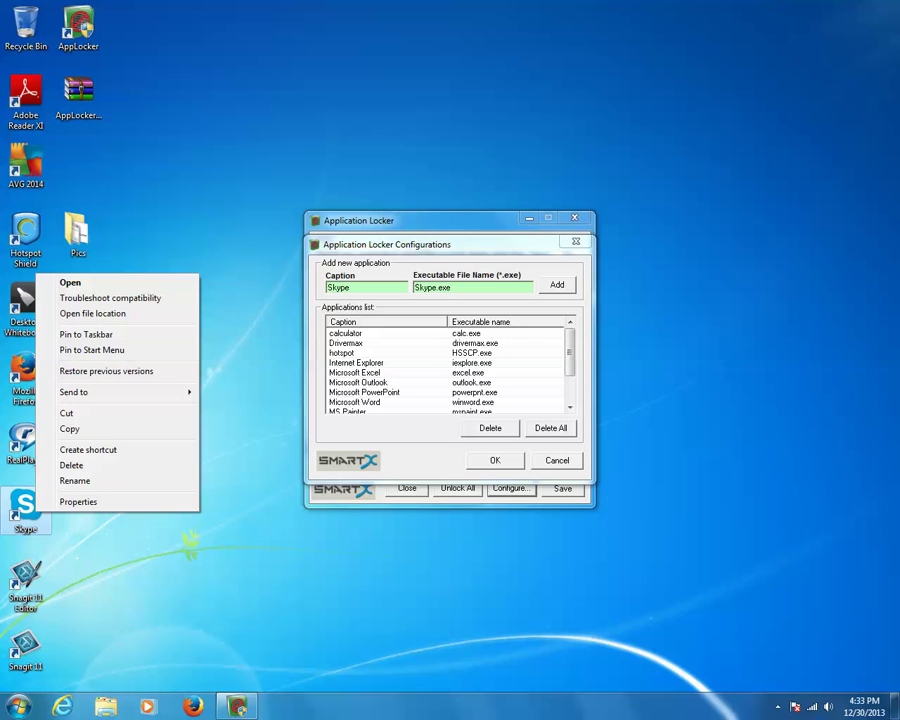
{"action": "left_click", "coordinate": [78, 501]}
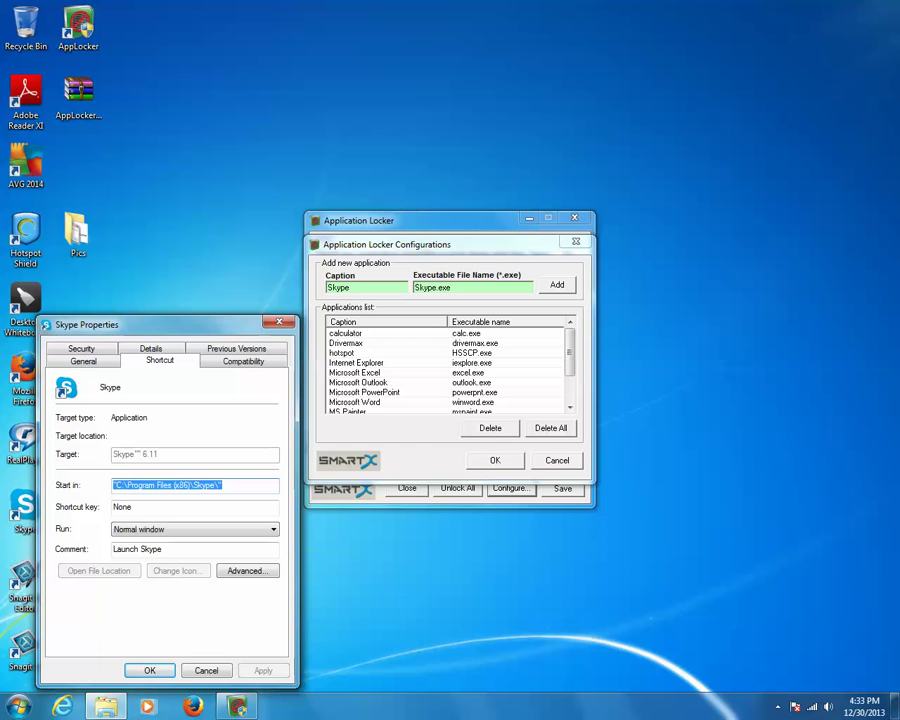
{"action": "left_click", "coordinate": [207, 485]}
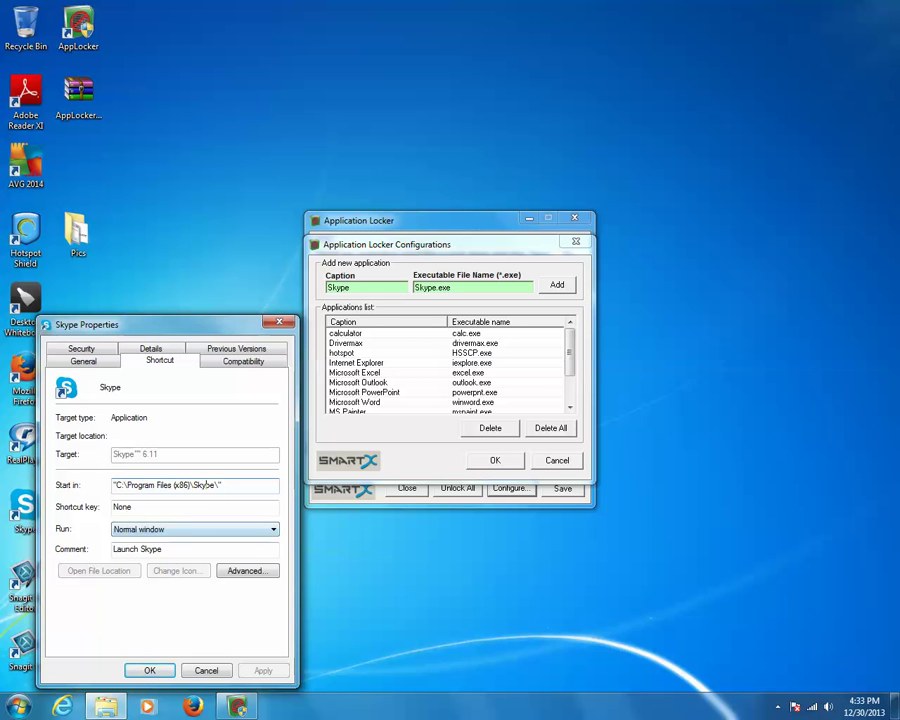
{"action": "left_click", "coordinate": [149, 670]}
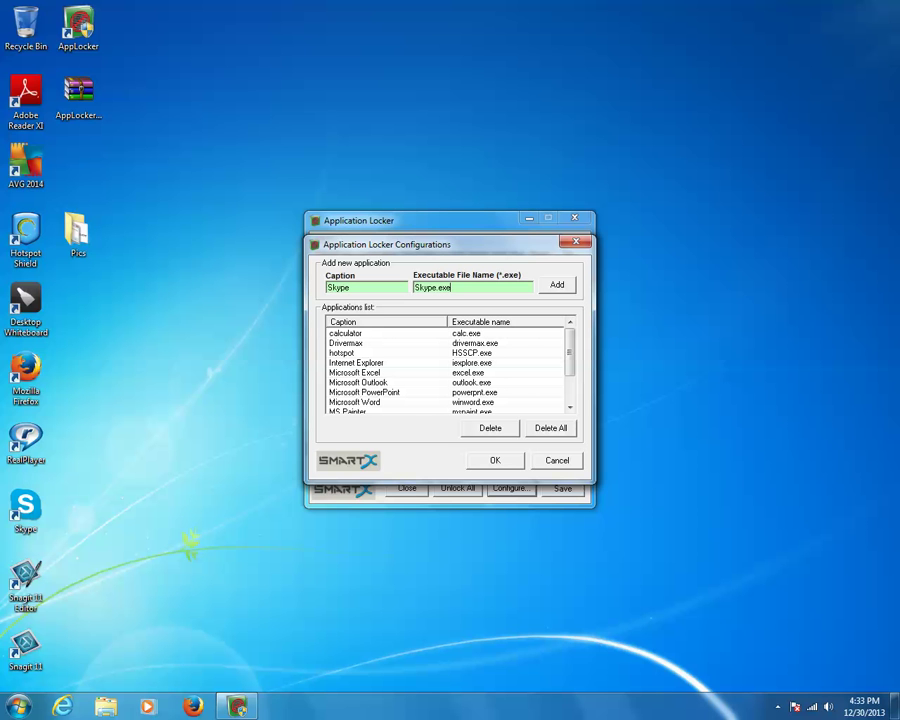
- Add the Skype entry to the applications list and accept the configuration
{"action": "left_click", "coordinate": [557, 285]}
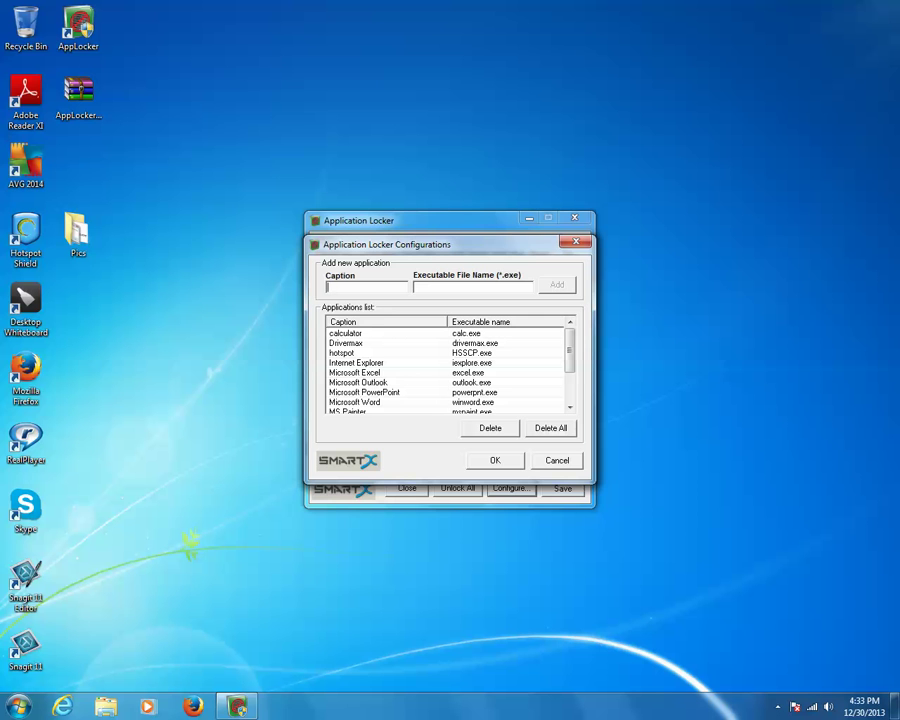
{"action": "key", "text": "Return"}
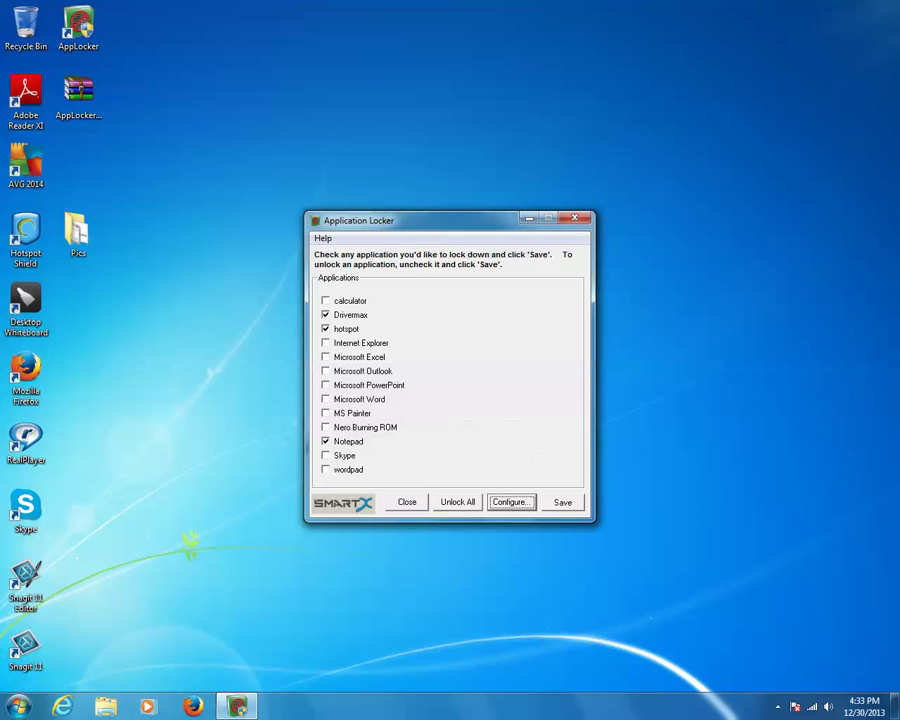
- Unlock Notepad and lock Skype in the application list, save the changes, and close the locker
{"action": "left_click", "coordinate": [326, 441]}
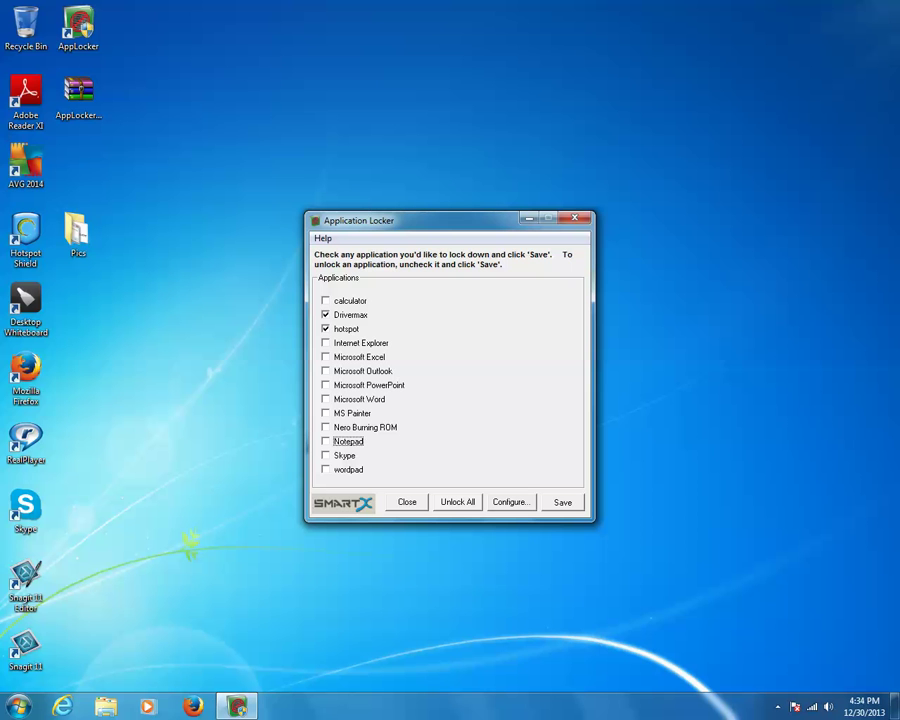
{"action": "left_click", "coordinate": [326, 456]}
{"action": "left_click", "coordinate": [563, 502]}
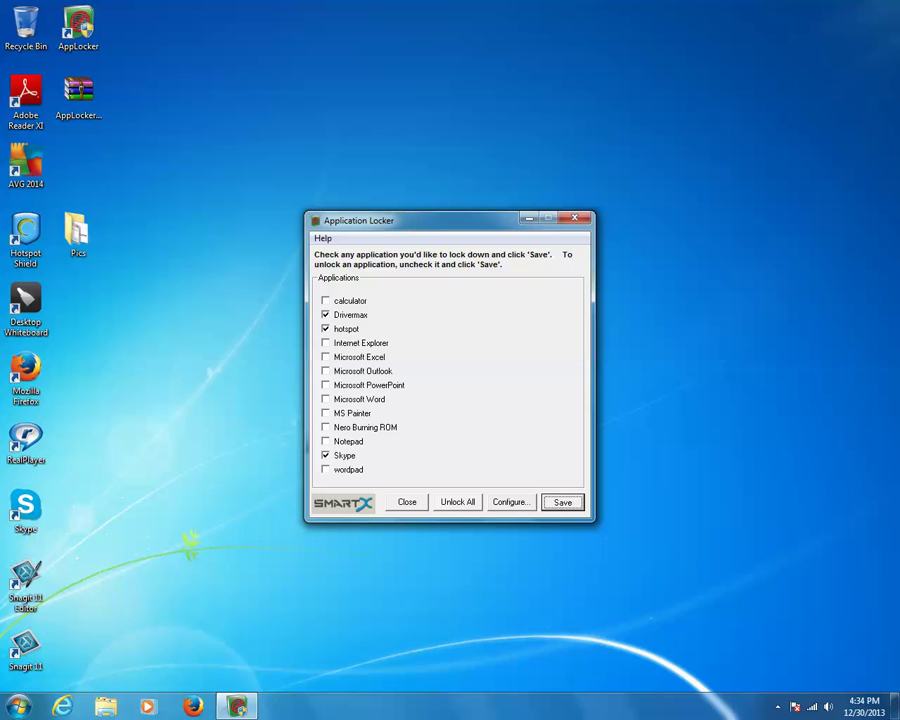
{"action": "left_click", "coordinate": [407, 502]}
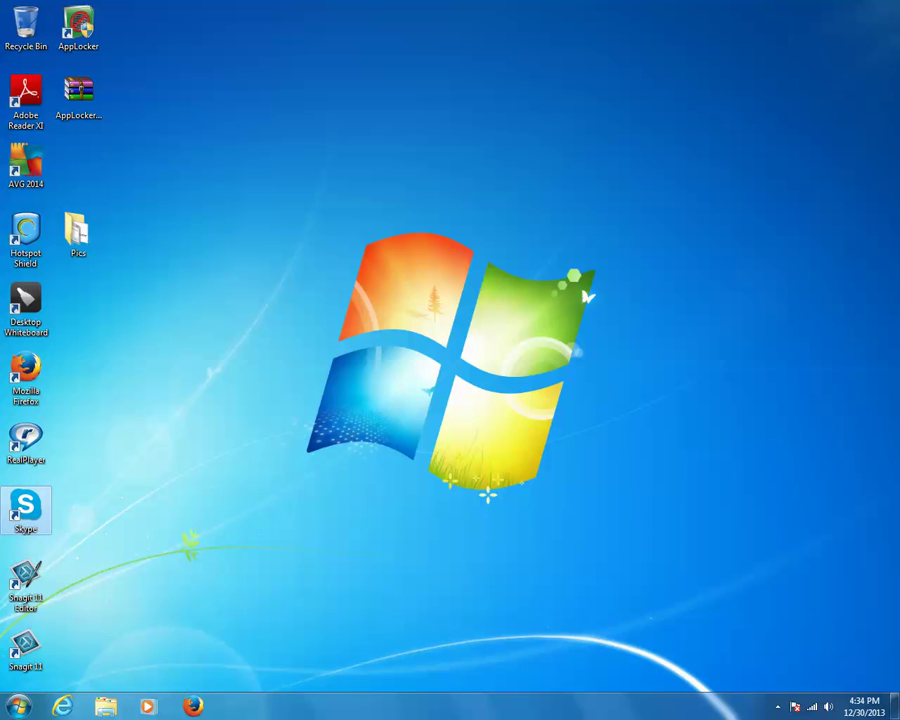
- Try to launch Skype from its desktop shortcut to test the lock
{"action": "double_click", "coordinate": [26, 510]}
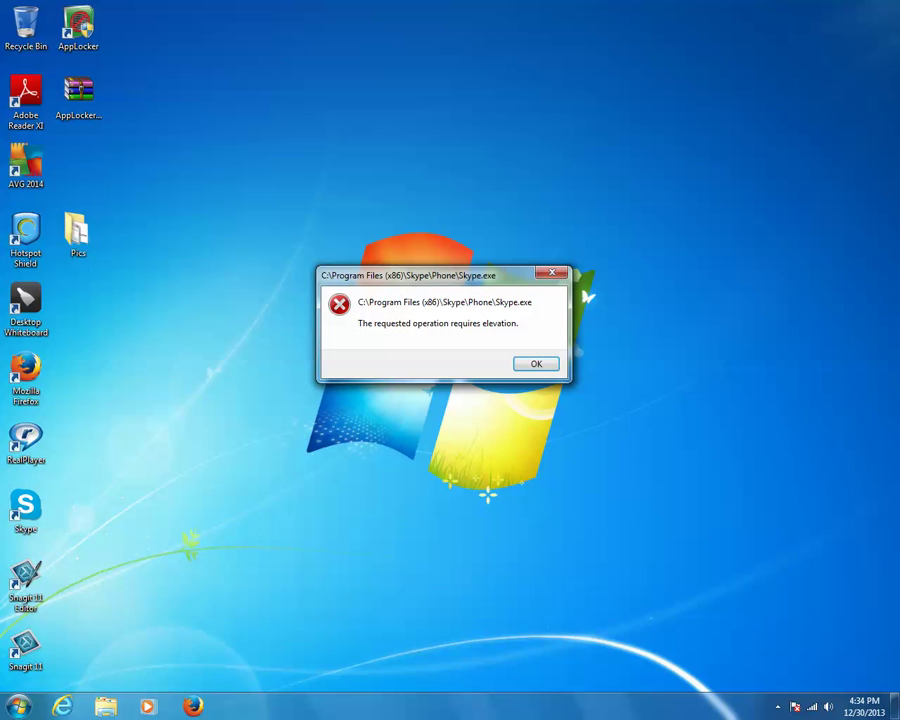